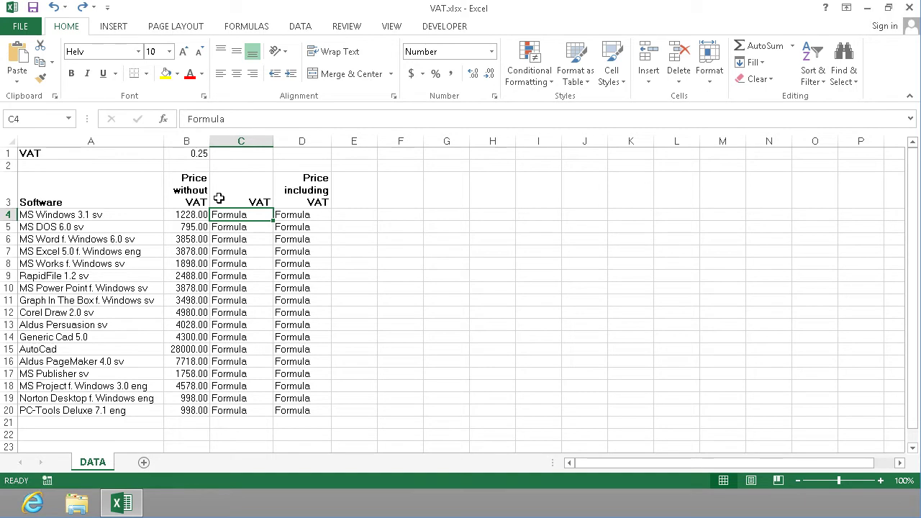
Step: Enter =B4*B1 in C4 to calculate VAT of 307.00
type("=")
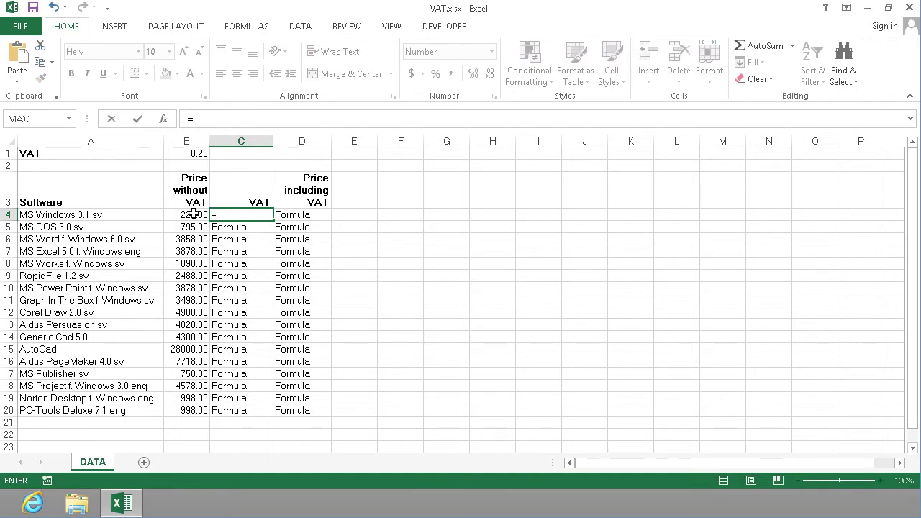
left_click(206, 214)
type("*")
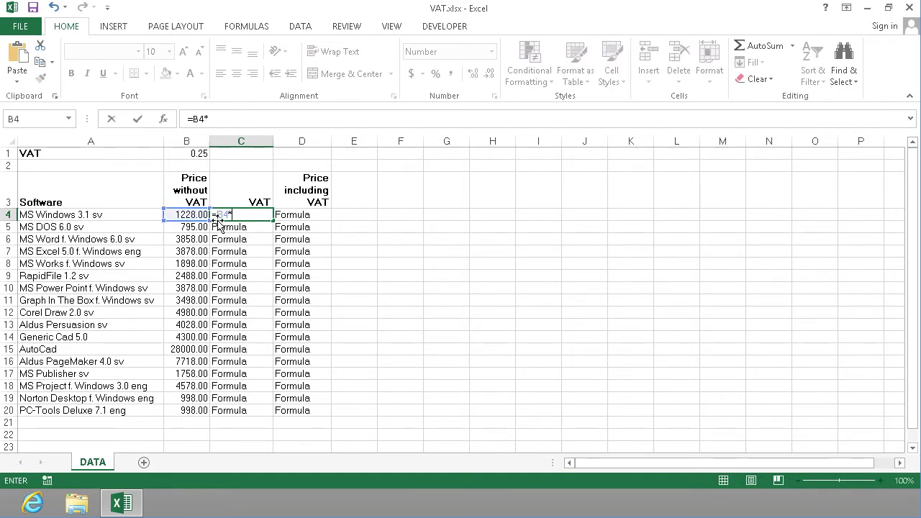
left_click(195, 154)
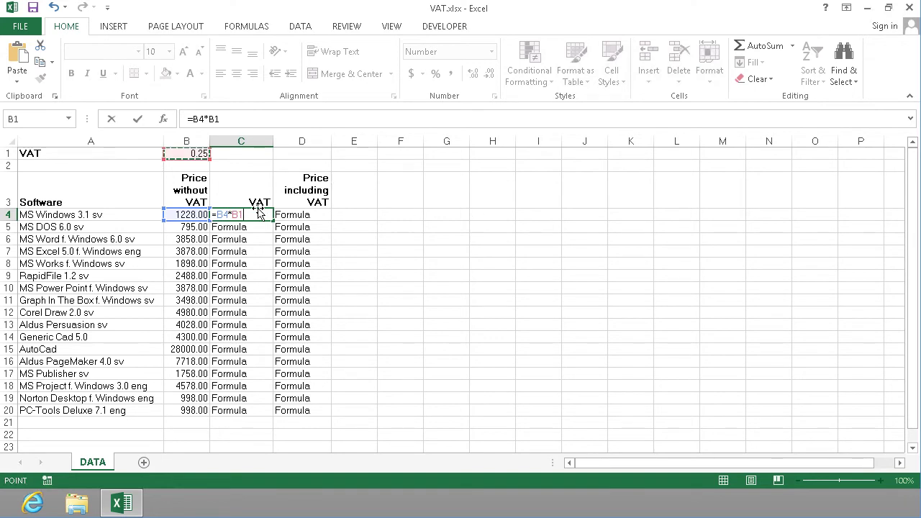
key("Return")
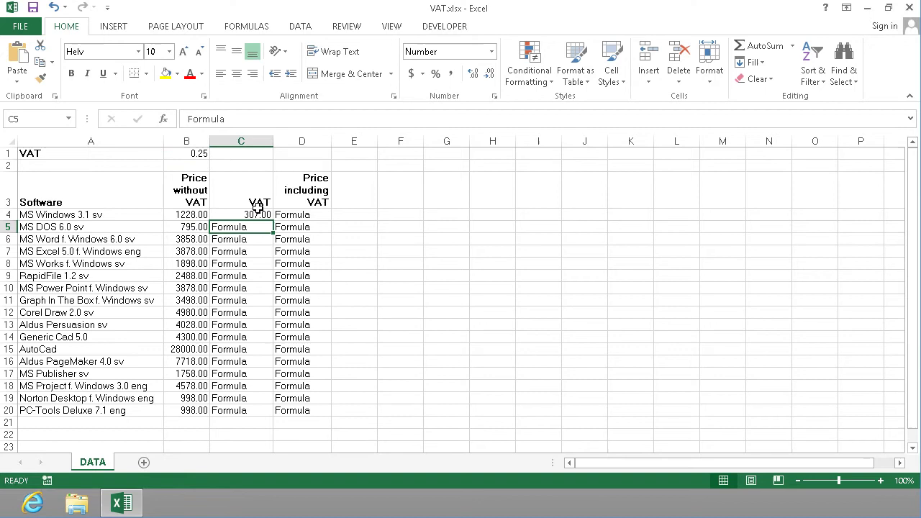
Step: Enter =B5*B1 in C5 for VAT of 198.75 and check its formula
type("=")
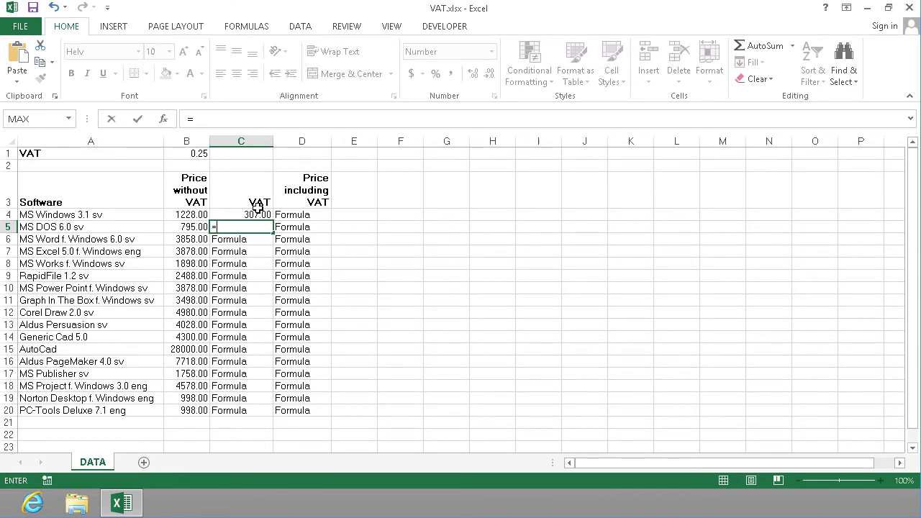
left_click(186, 226)
type("*")
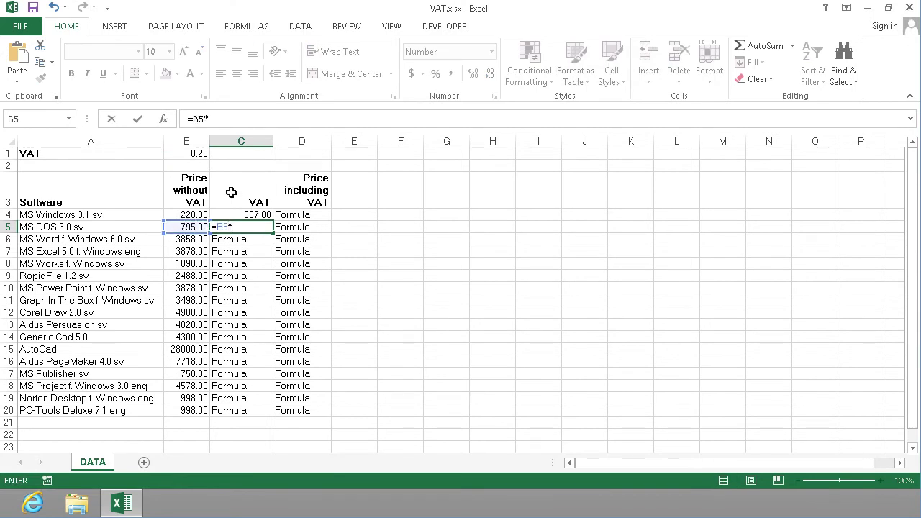
left_click(195, 154)
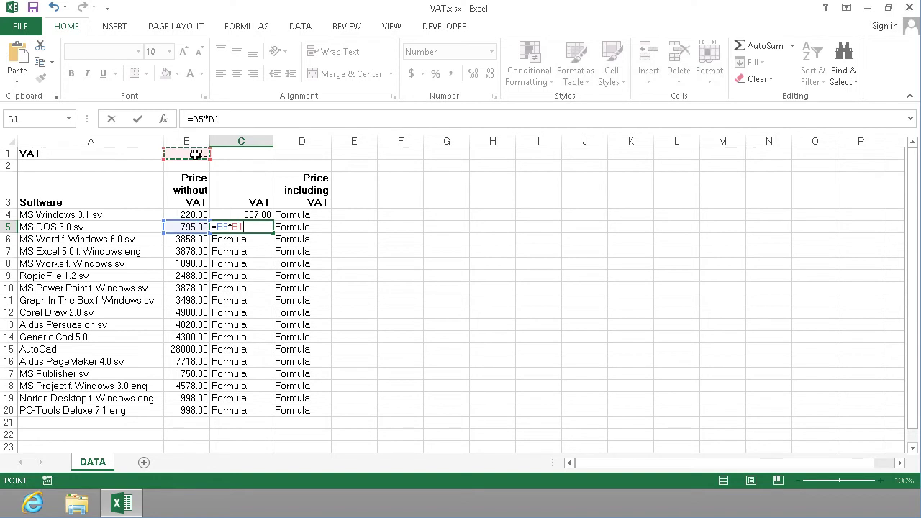
key("Return")
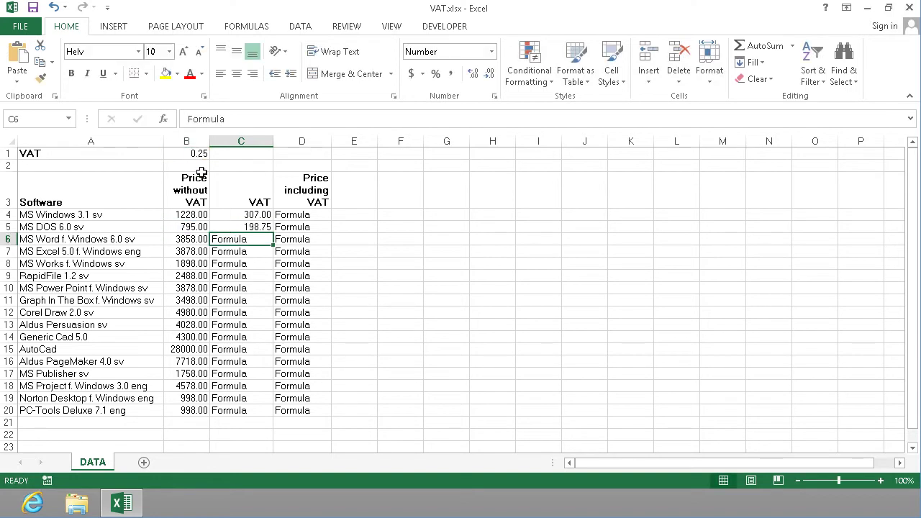
left_click(231, 225)
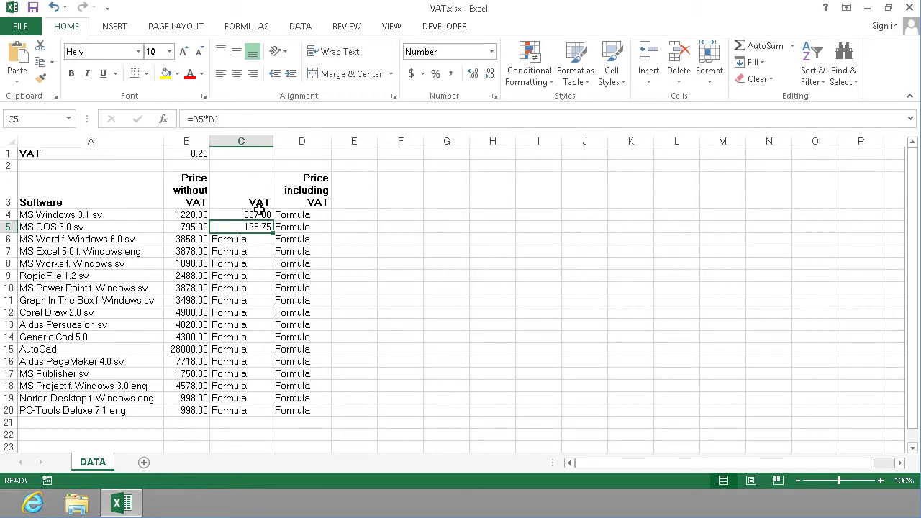
Step: Fill C4's =B4*B1 formula down to C20, yielding #VALUE! and oversized amounts
left_click(257, 212)
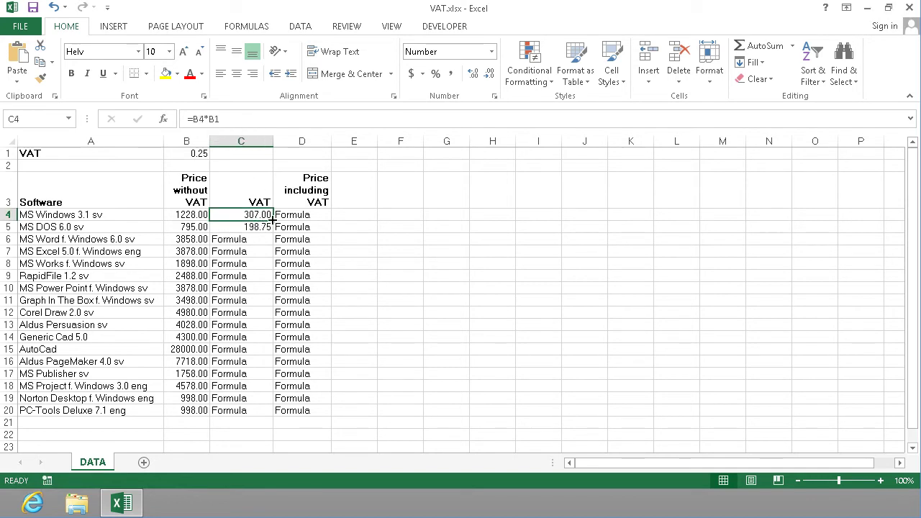
left_click_drag(273, 219, 260, 417)
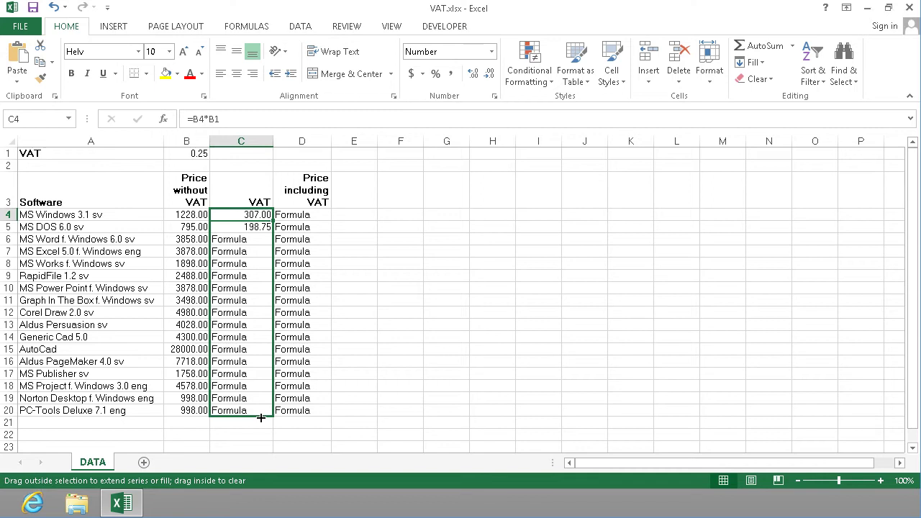
left_click_drag(260, 417, 260, 417)
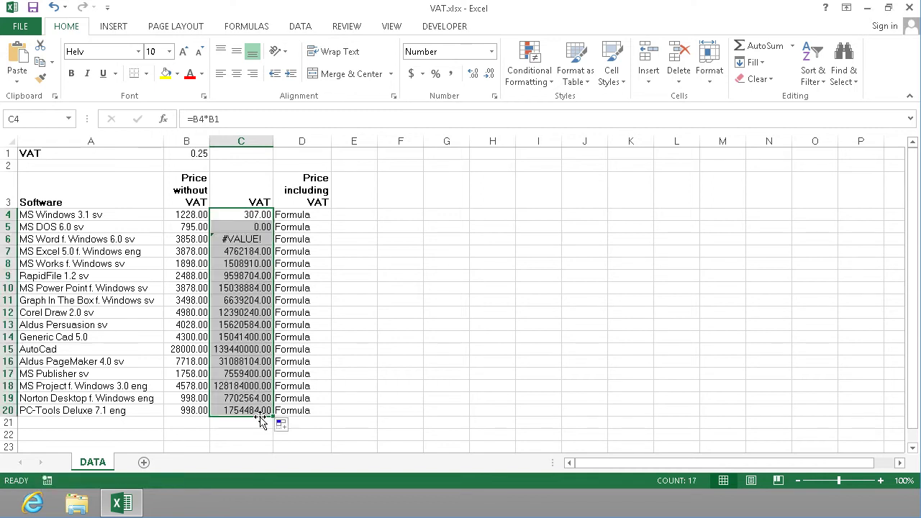
left_click(256, 228)
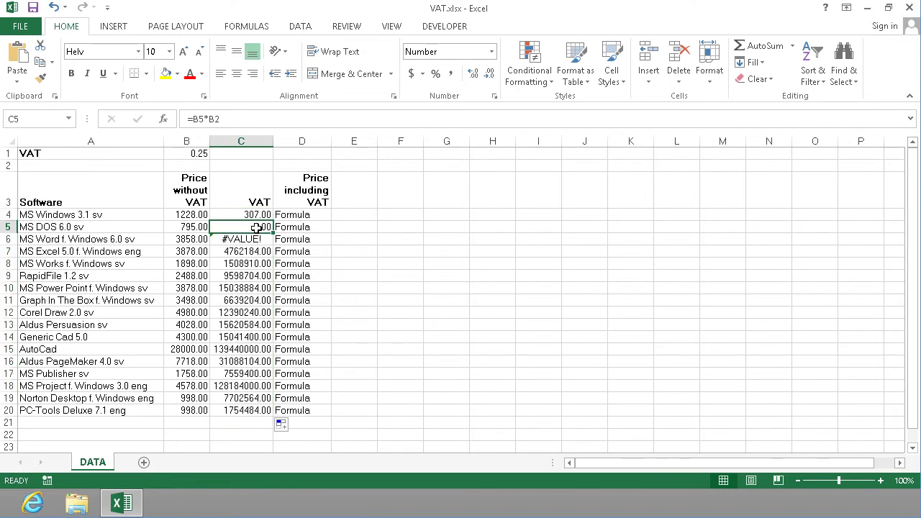
left_click(233, 119)
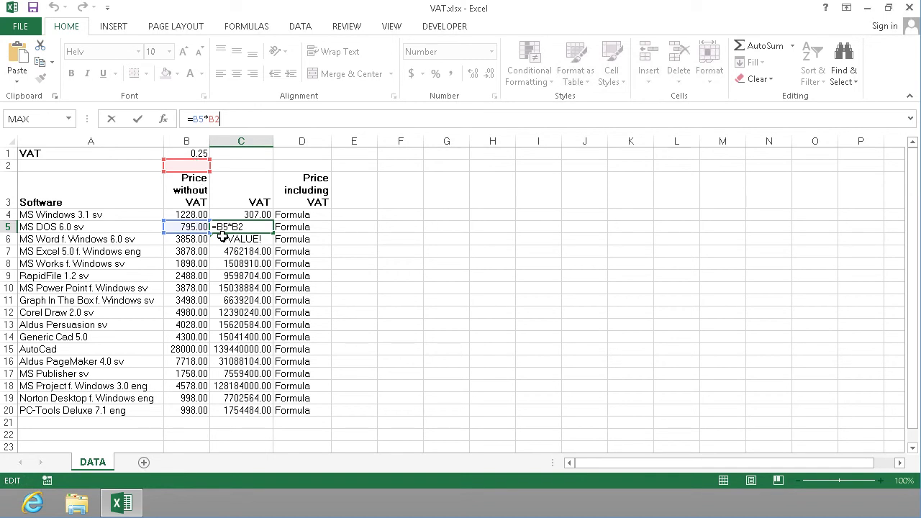
key("Return")
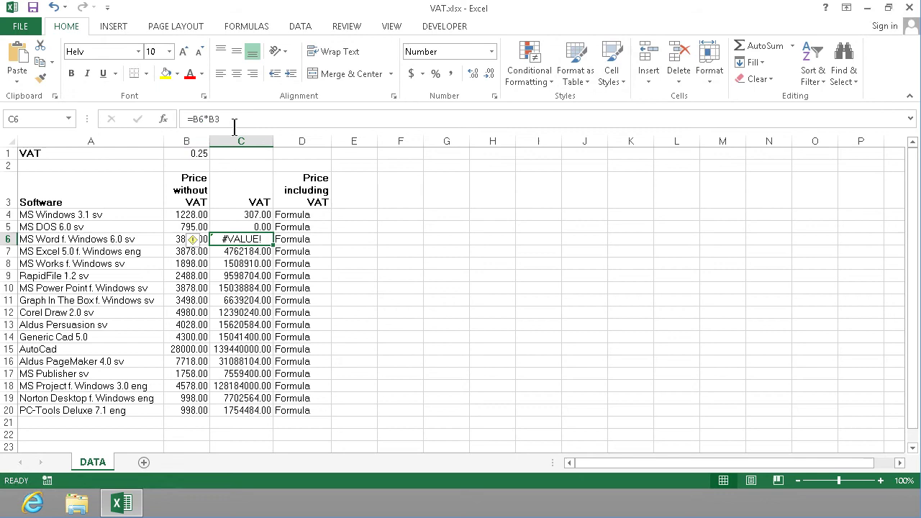
left_click(234, 120)
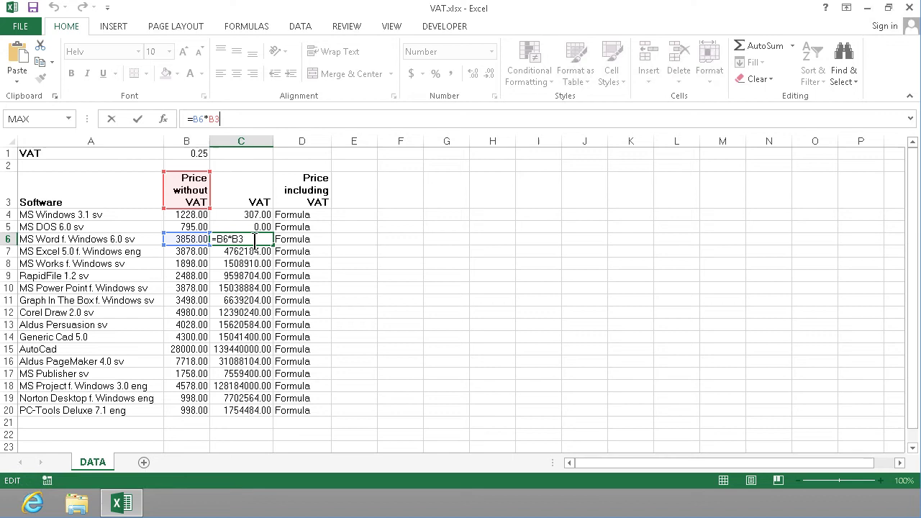
key("ctrl+Return")
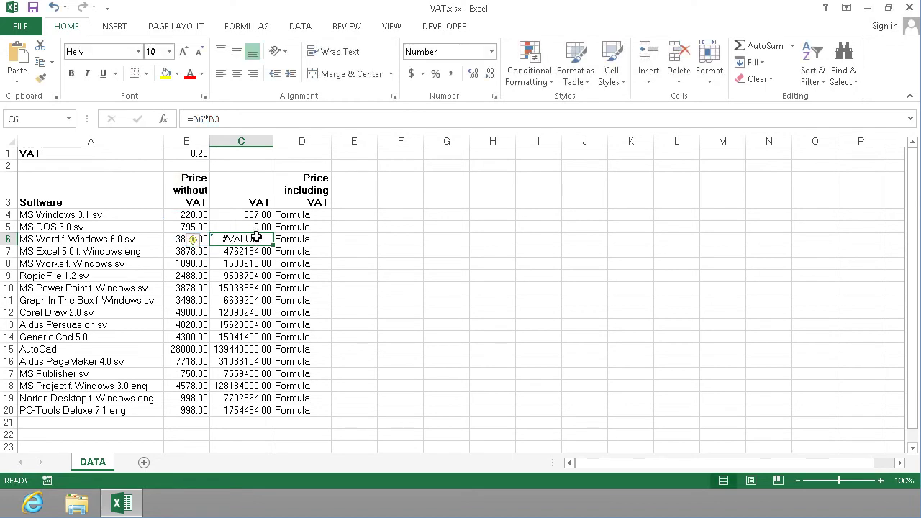
Step: Name cell B1, holding the 0.25 rate, VAT via the Name Box
left_click(194, 153)
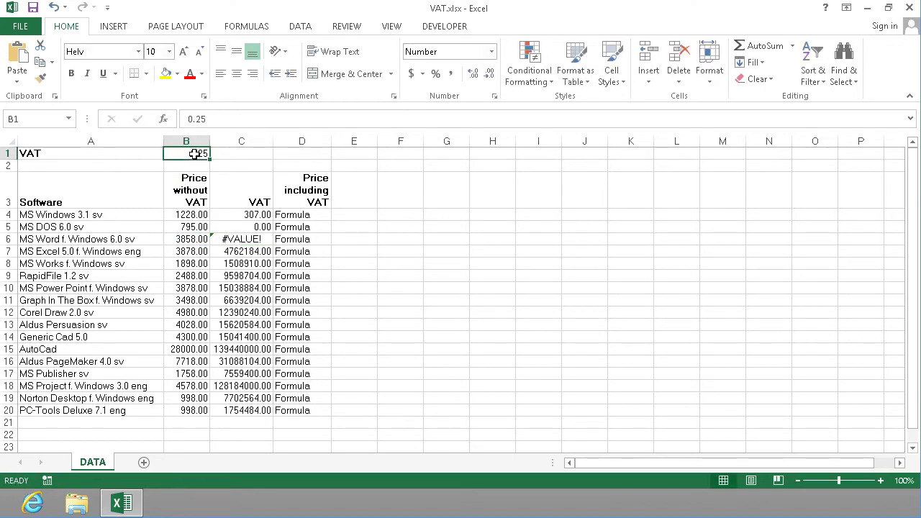
left_click(25, 120)
type("VAT")
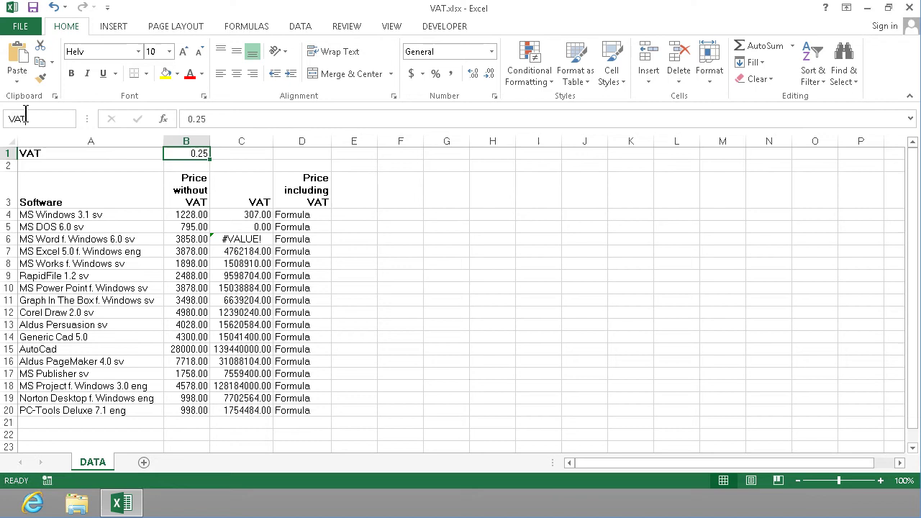
key("Return")
left_click(238, 155)
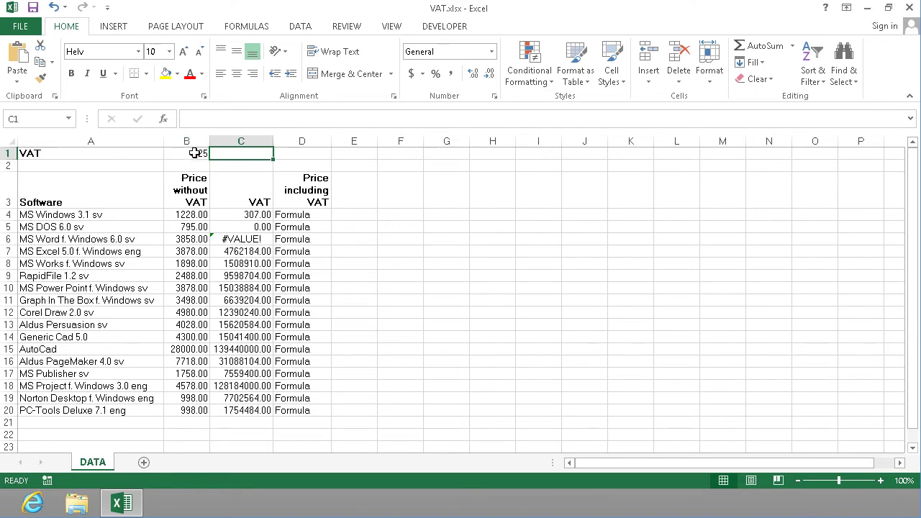
left_click(194, 153)
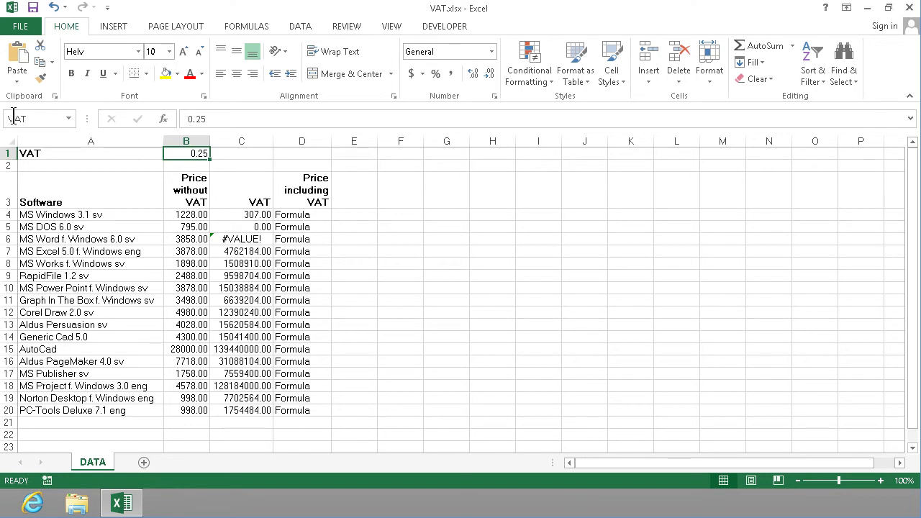
Step: Change C4's formula from =B4*B1 to =B4*VAT
left_click(244, 218)
left_click_drag(209, 119, 238, 123)
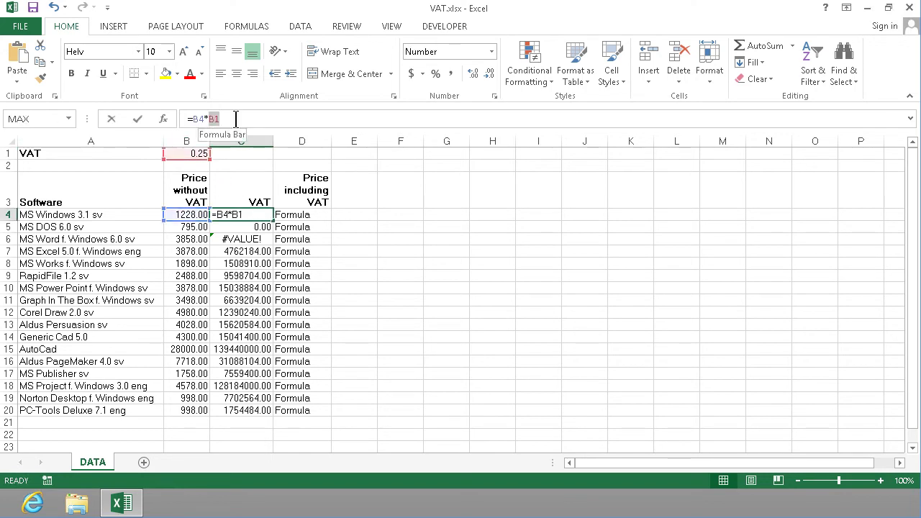
type("VAT")
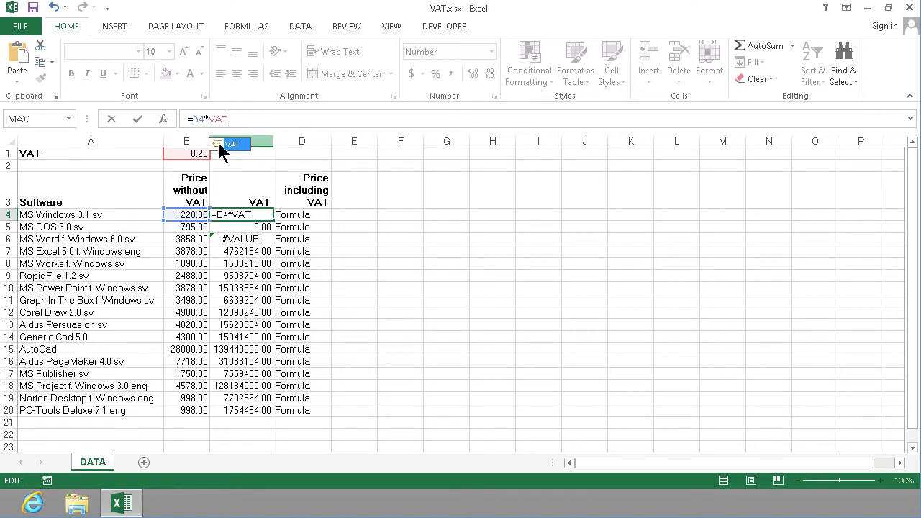
key("Return")
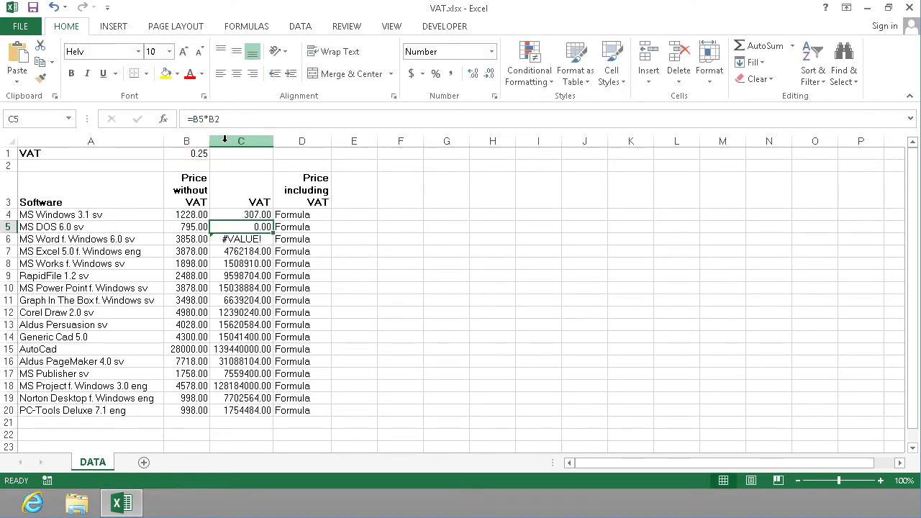
Step: Fill =B4*VAT down to C20 and confirm C5 uses the VAT name
left_click(259, 214)
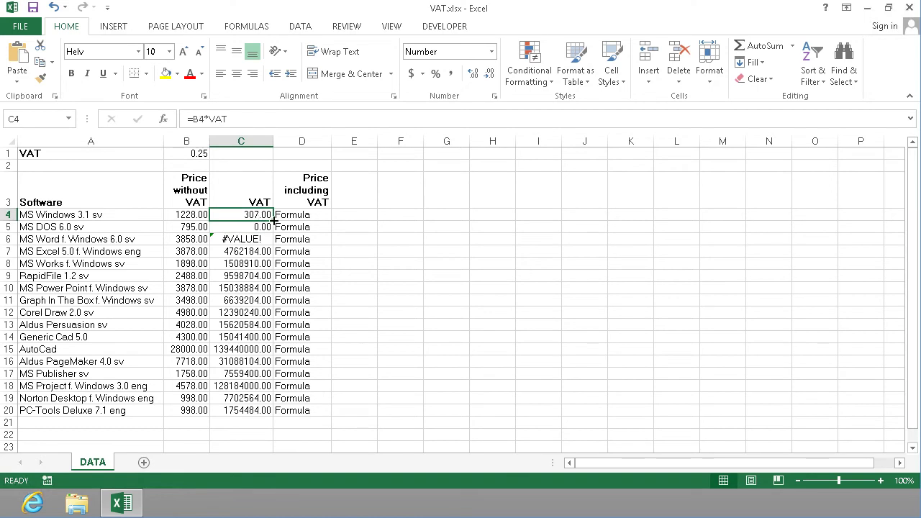
left_click_drag(274, 219, 252, 417)
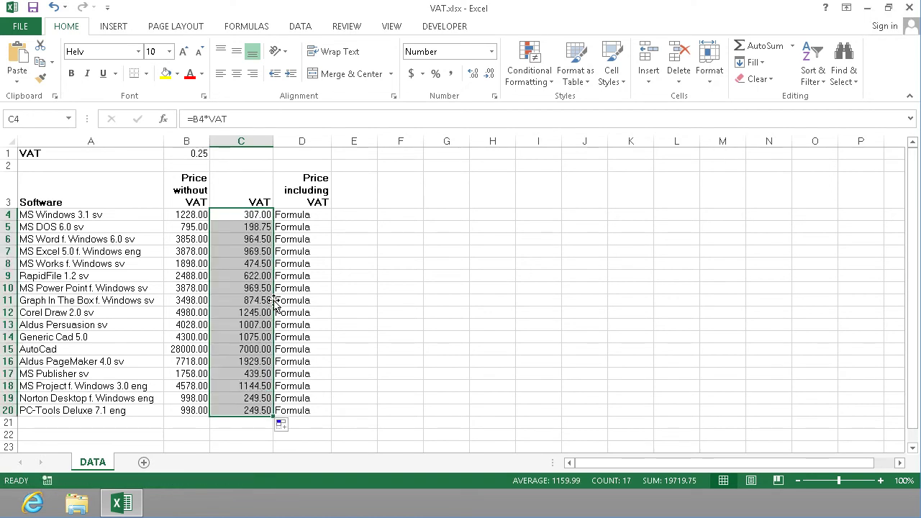
left_click(252, 215)
left_click(252, 228)
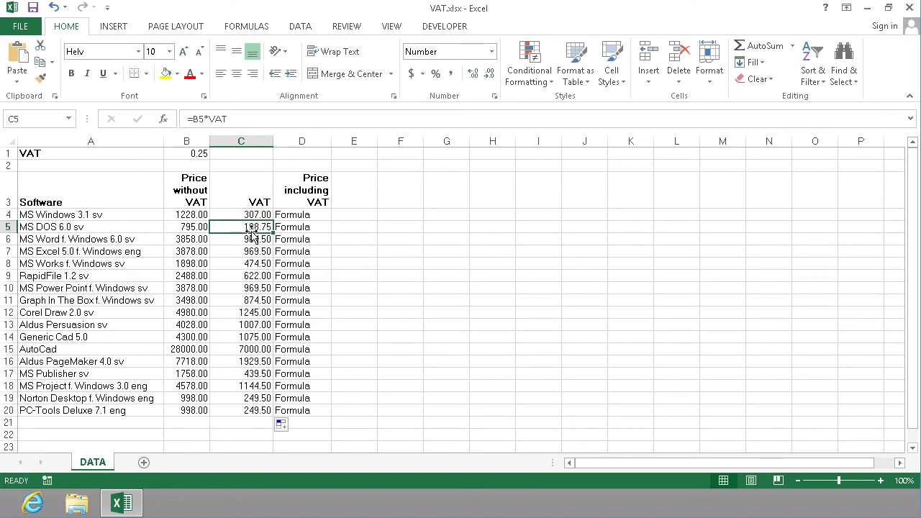
left_click(257, 215)
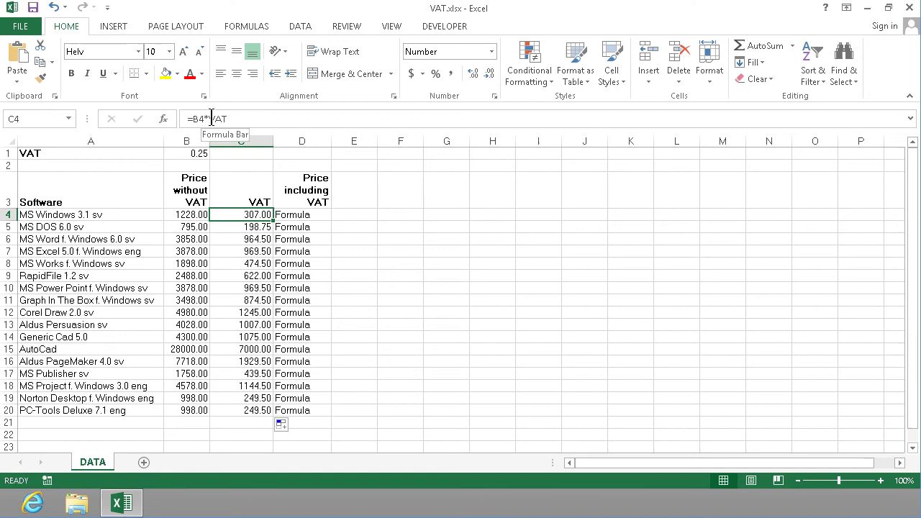
left_click_drag(210, 118, 279, 119)
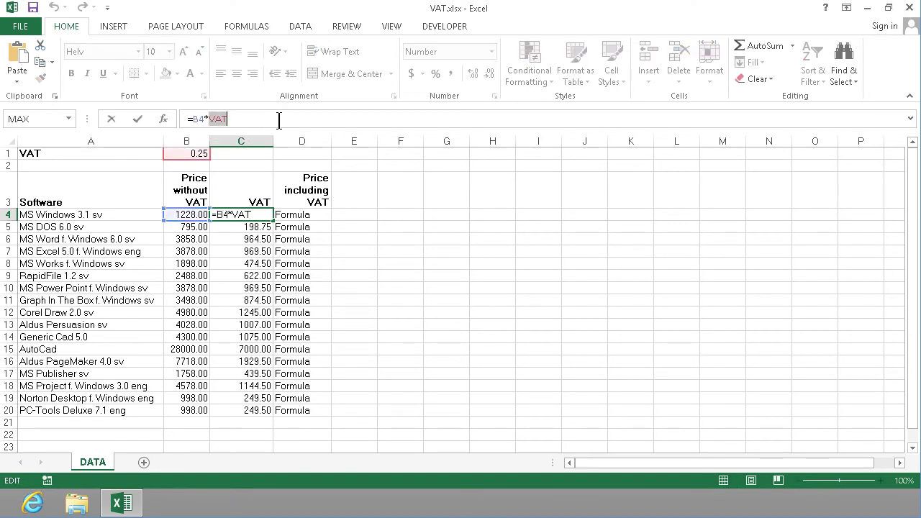
Step: Rewrite C4's formula as =B4*$B$1 with an absolute reference
type("b")
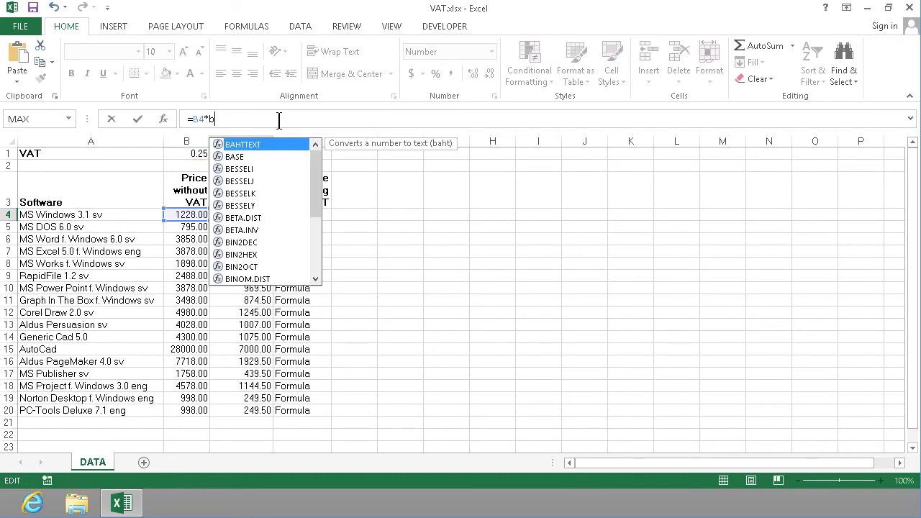
type("1")
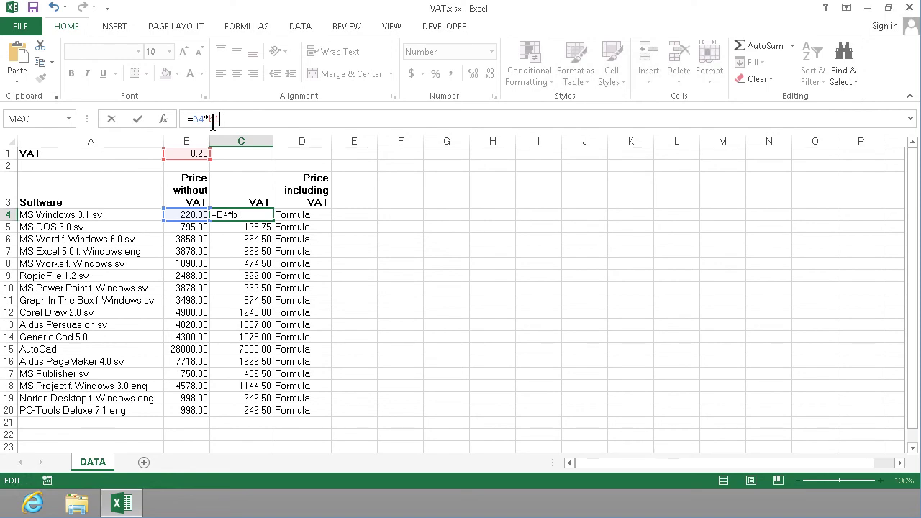
key("F4")
key("Return")
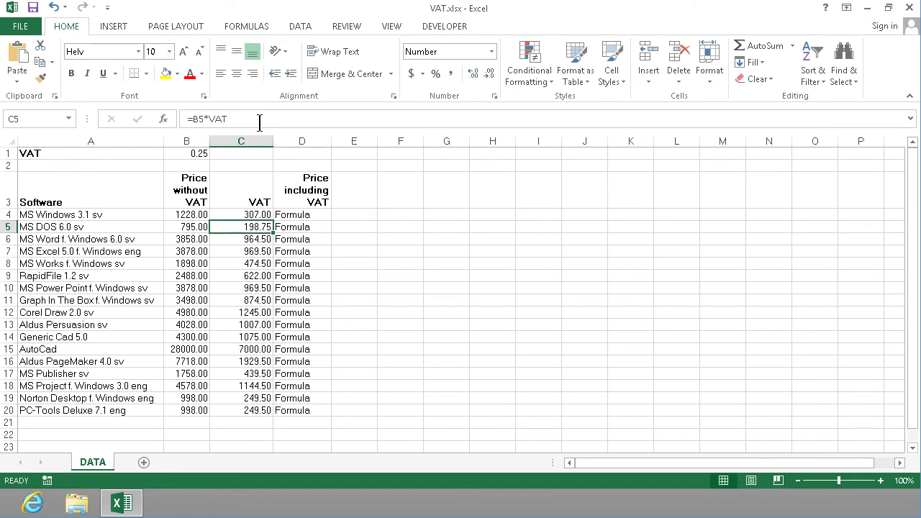
Step: Fill C4's =B4*$B$1 formula down to C20 and check copies from C5 to C12
left_click(245, 214)
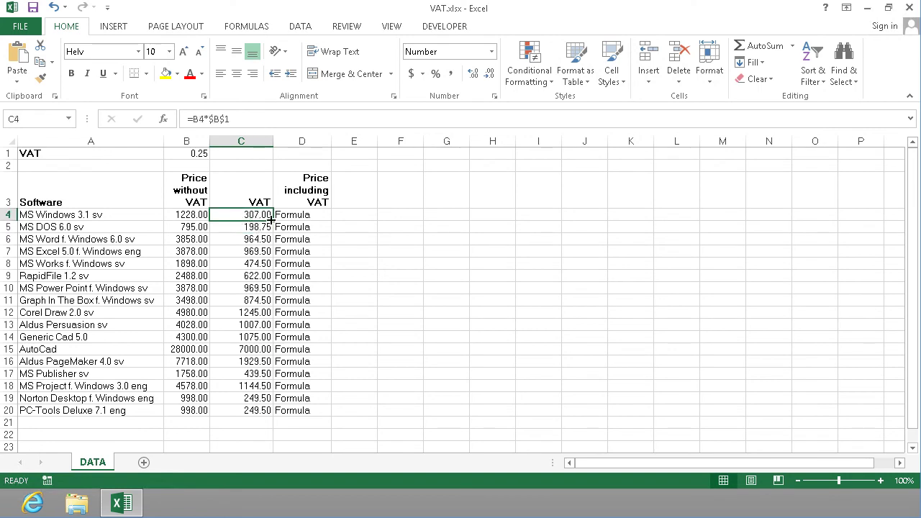
left_click_drag(271, 219, 259, 417)
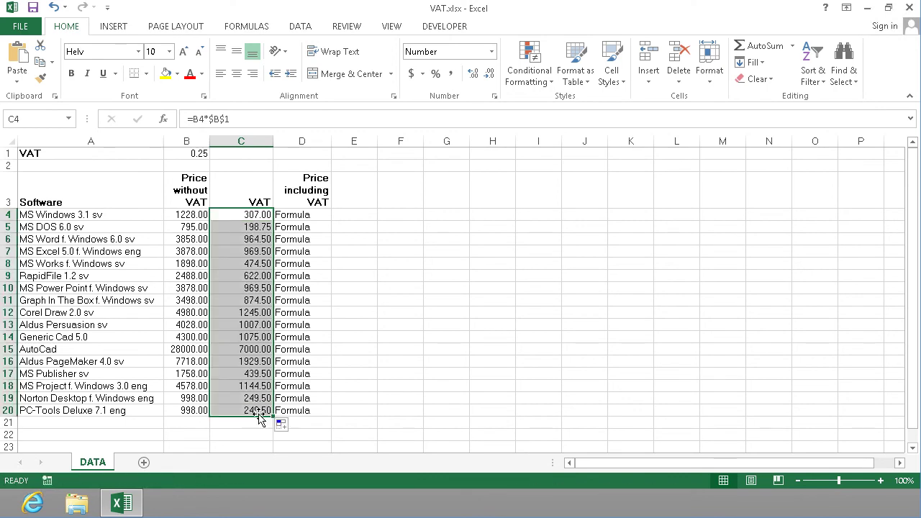
left_click(235, 227)
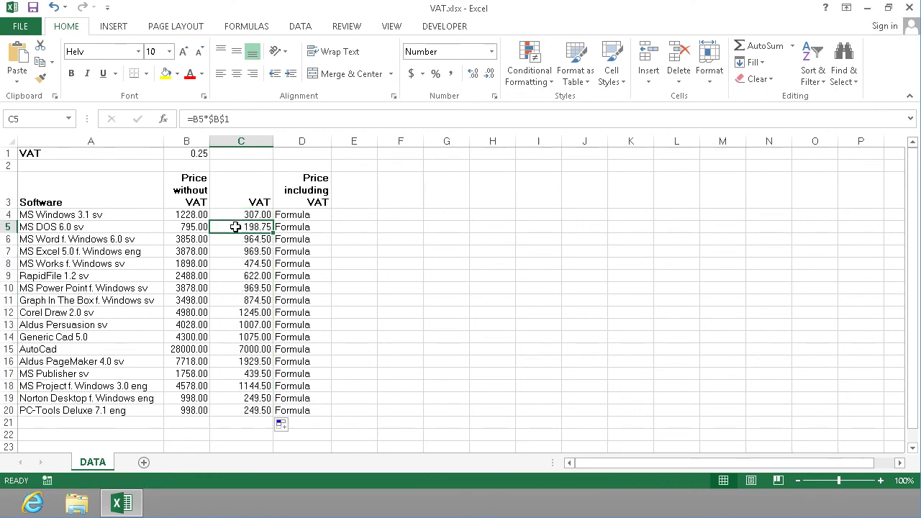
left_click(234, 240)
left_click(231, 264)
left_click(233, 289)
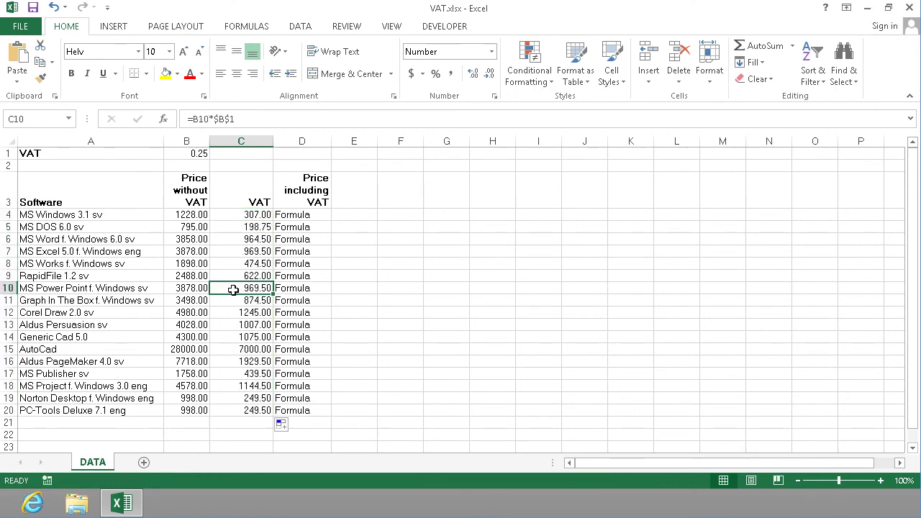
left_click(233, 312)
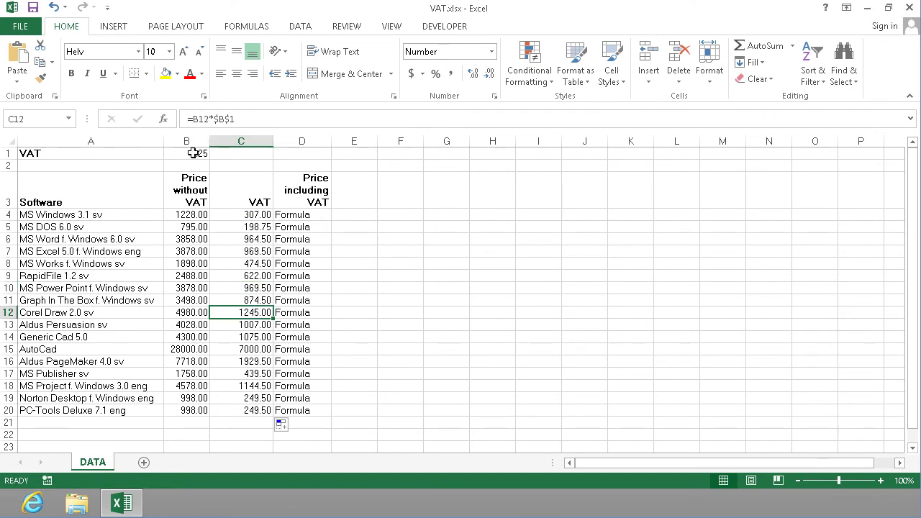
left_click(248, 225)
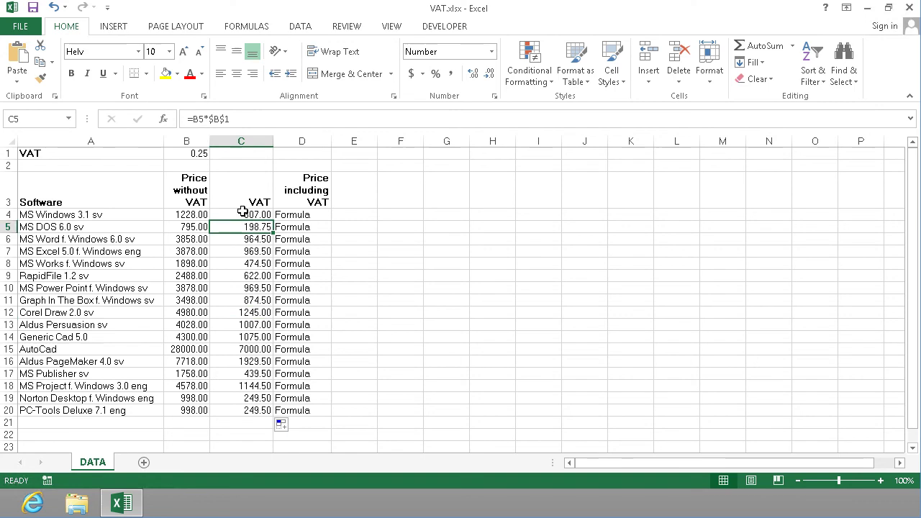
Step: Switch C4's formula back to =B4*VAT using the name autocomplete
left_click(241, 214)
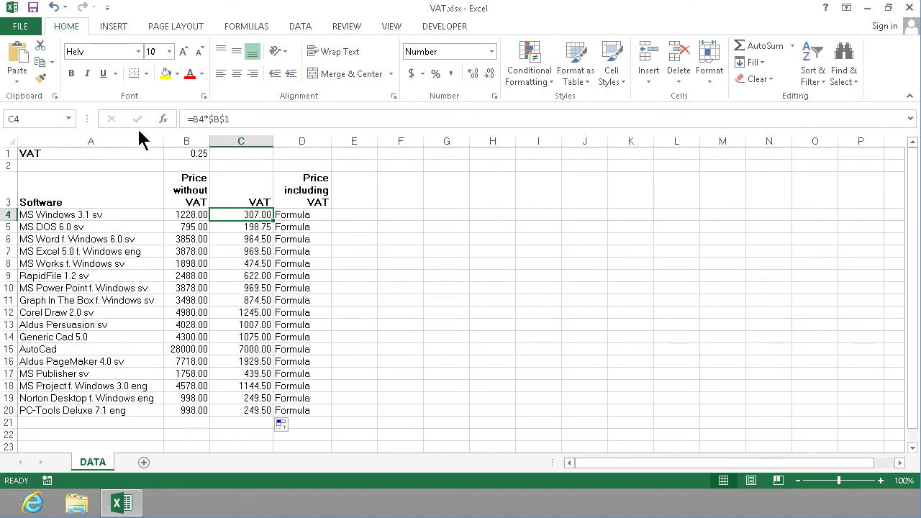
left_click_drag(208, 117, 274, 121)
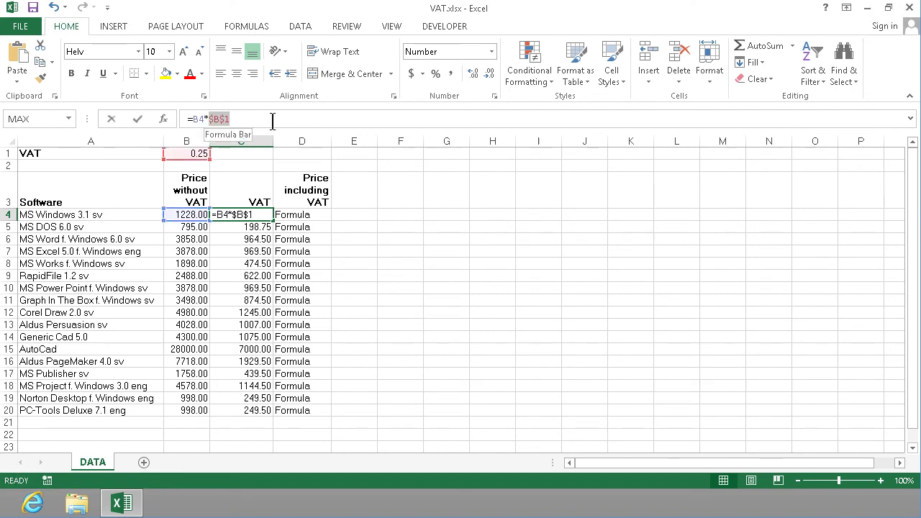
type("vat")
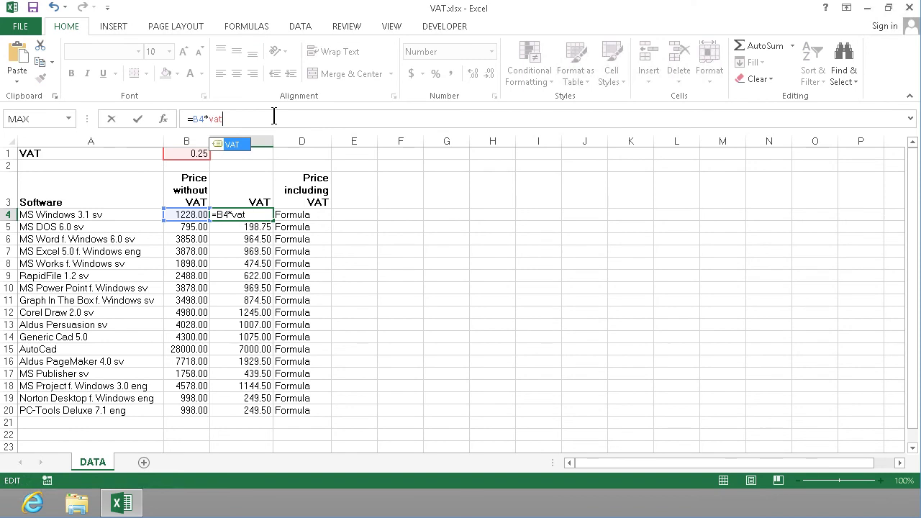
left_click(234, 147)
key("Return")
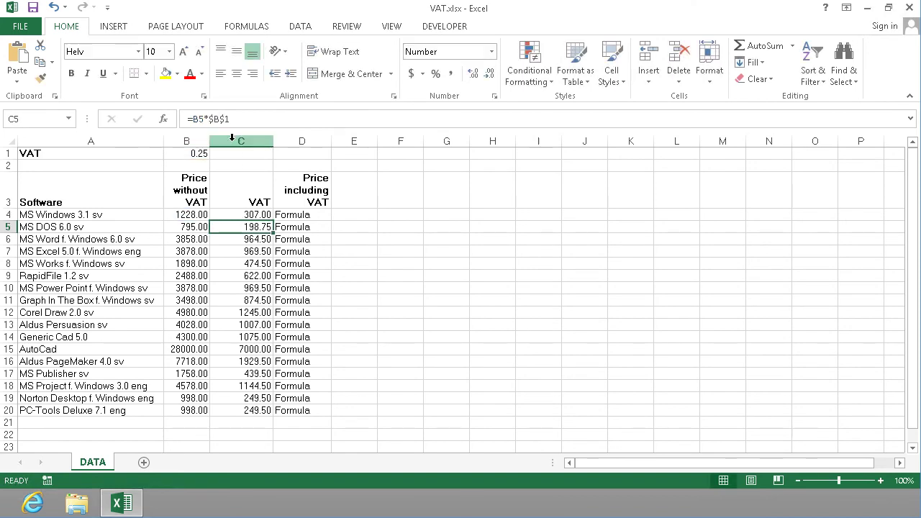
left_click(266, 215)
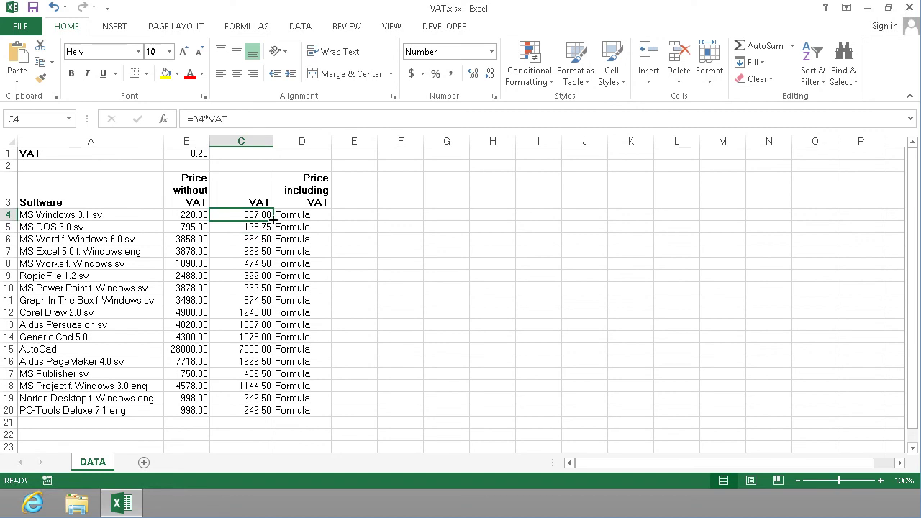
Step: Refill column C to row 20 and enter =C4+B4 in D4, giving 1535.00
left_click_drag(272, 220, 270, 411)
left_click(306, 214)
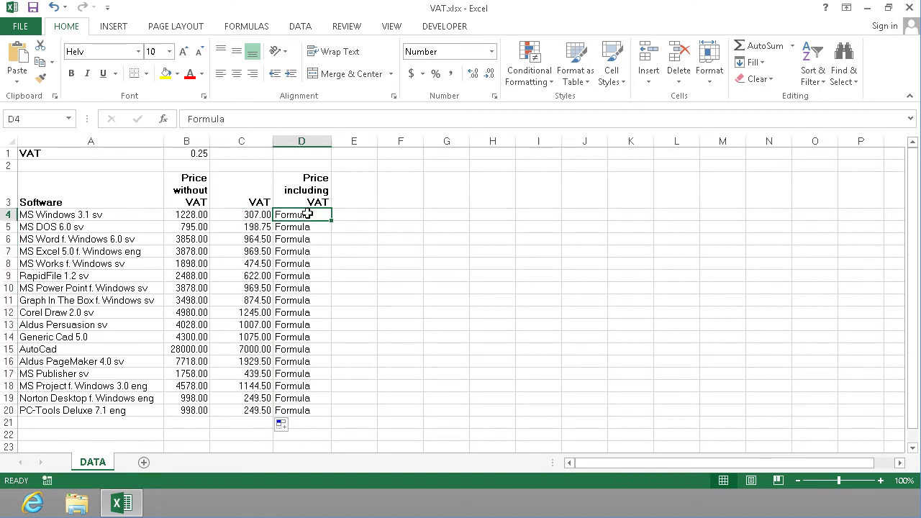
type("=")
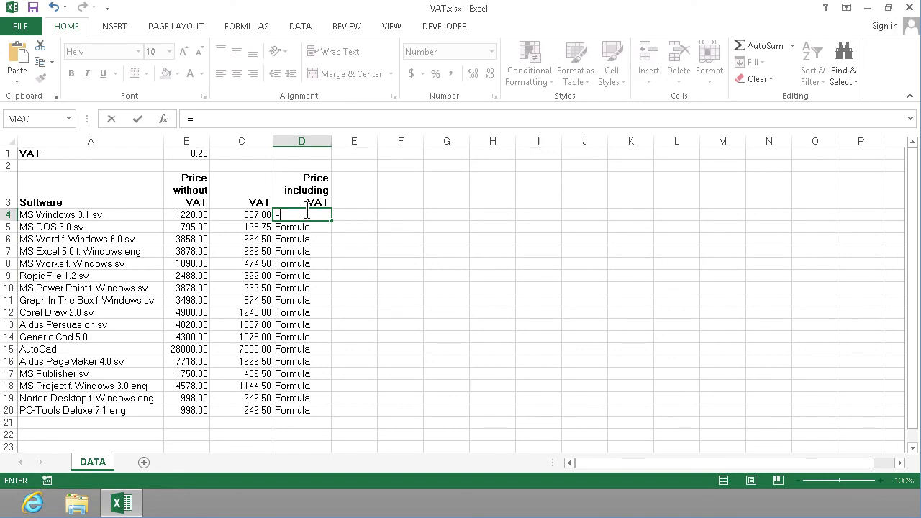
key("Left")
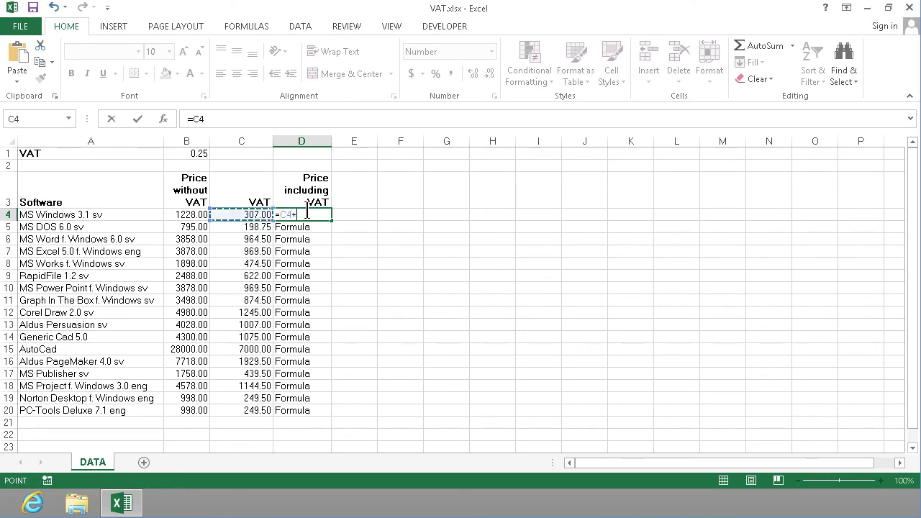
type("+")
key("Left")
key("Left")
key("Return")
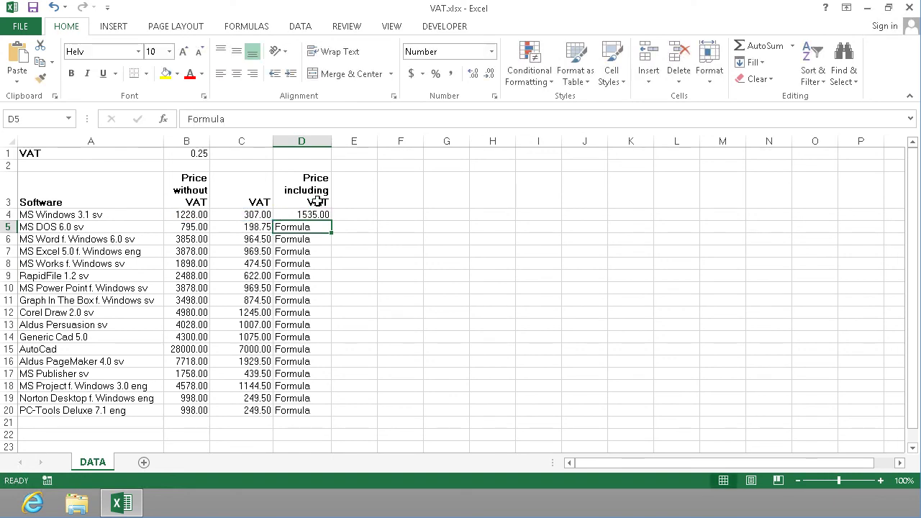
Step: Review D4's =C4+B4 formula, leaving it unchanged
left_click(308, 215)
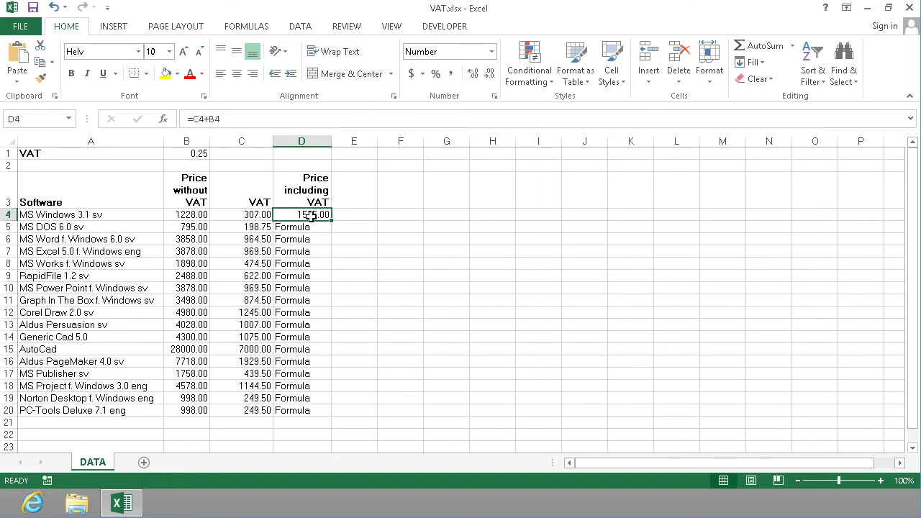
left_click(246, 123)
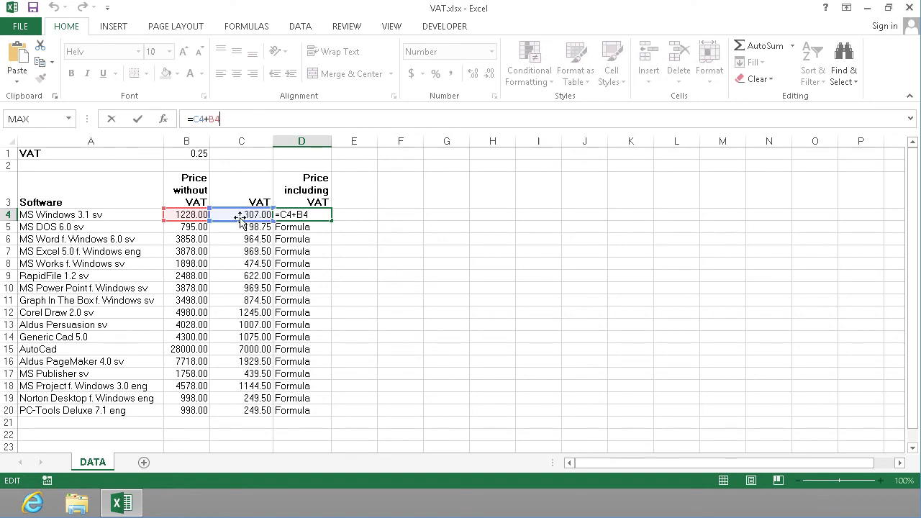
key("Return")
Step: Fill D4's =C4+B4 formula down to D20 and spot-check totals such as D10, D17 and D19
left_click(305, 214)
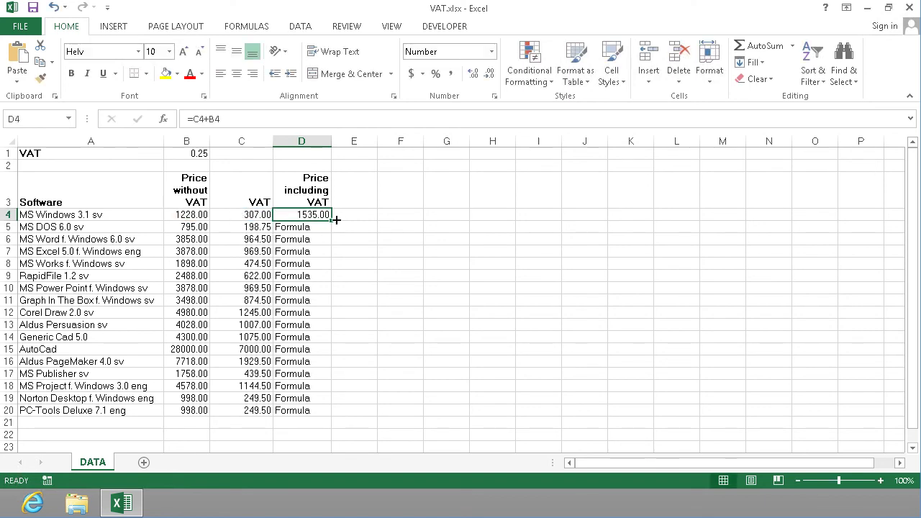
left_click_drag(333, 218, 323, 417)
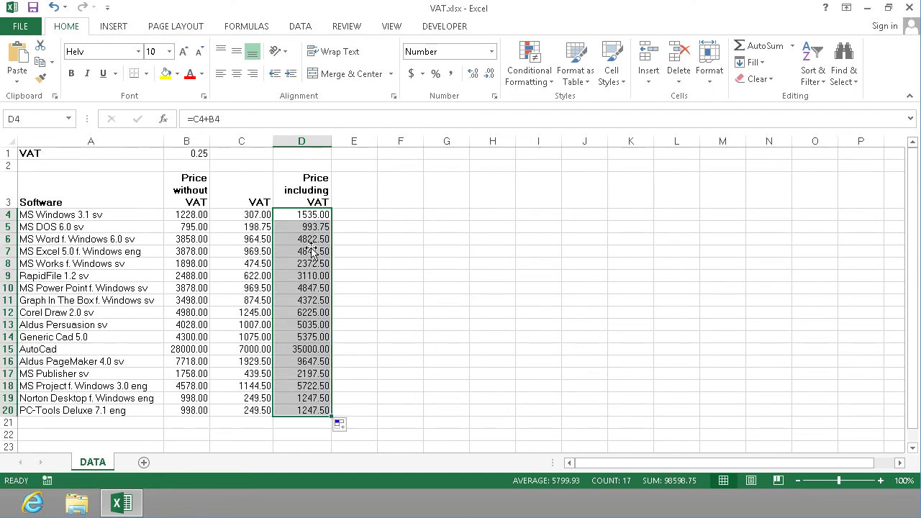
left_click(310, 239)
left_click(309, 251)
left_click(309, 287)
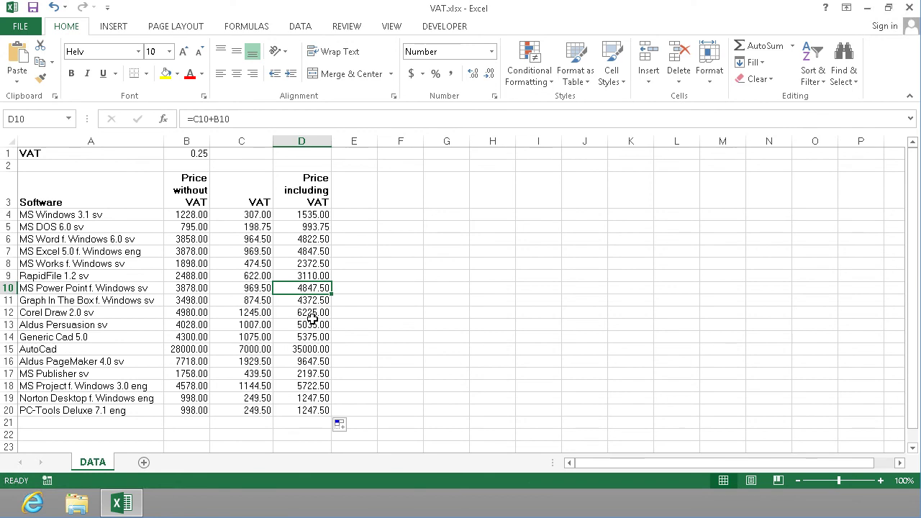
left_click(311, 324)
left_click(305, 349)
left_click(302, 373)
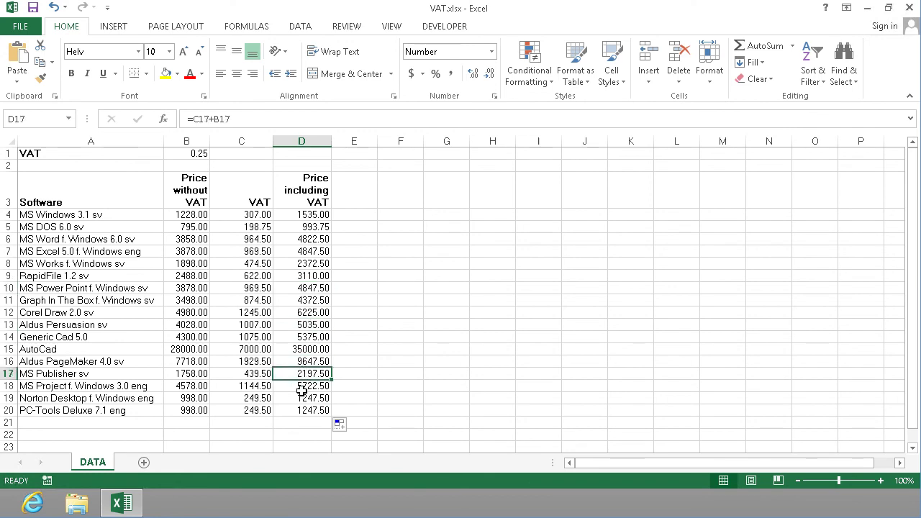
left_click(301, 397)
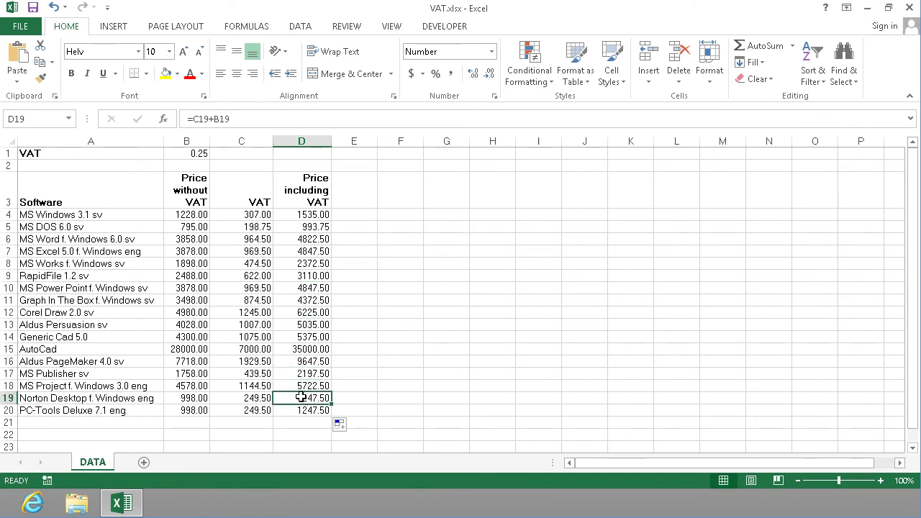
Step: Apply Percent Style to B1 so the 0.25 rate displays as 25%
left_click(194, 154)
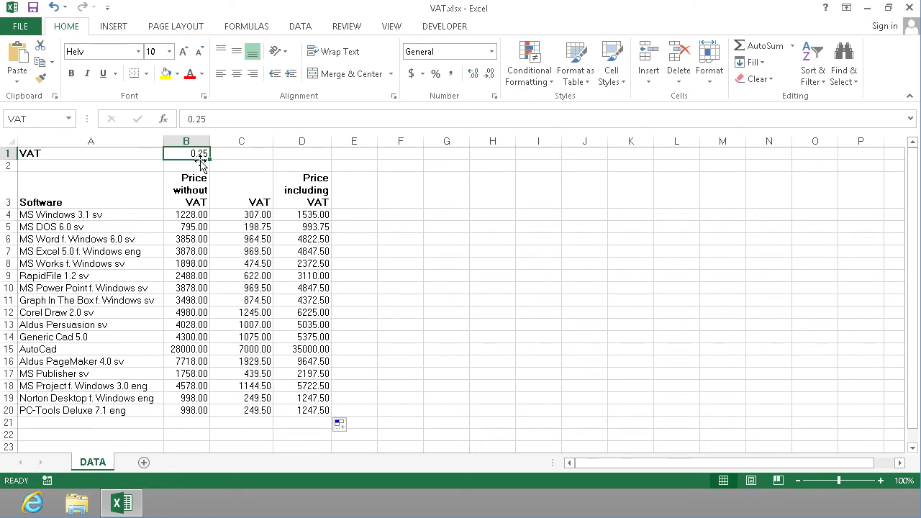
left_click(436, 74)
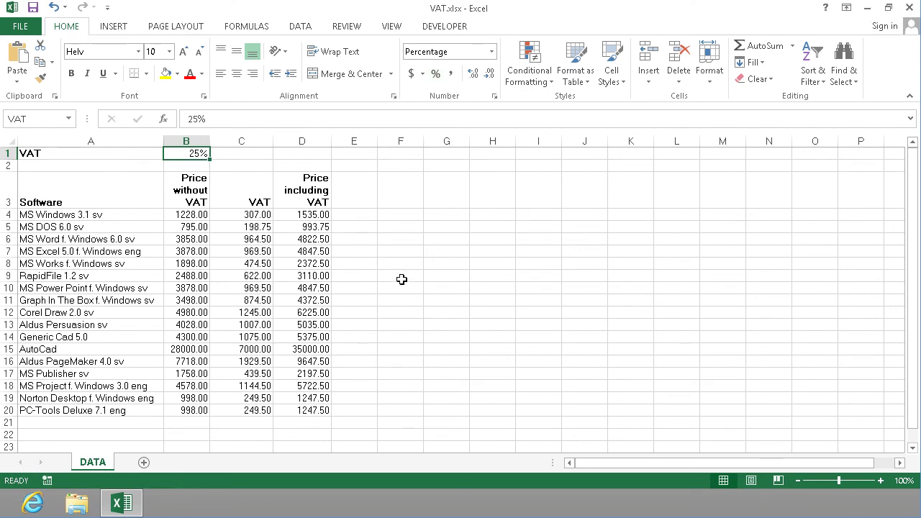